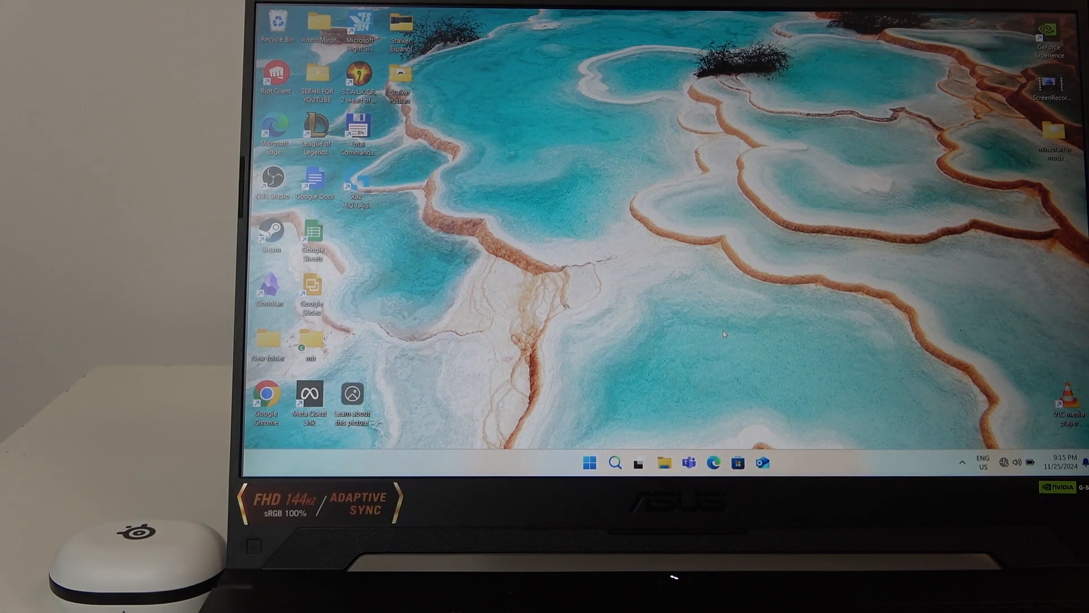
Step: Reach Bluetooth and other devices settings via Start search for 'bl' and begin adding a device
key(super)
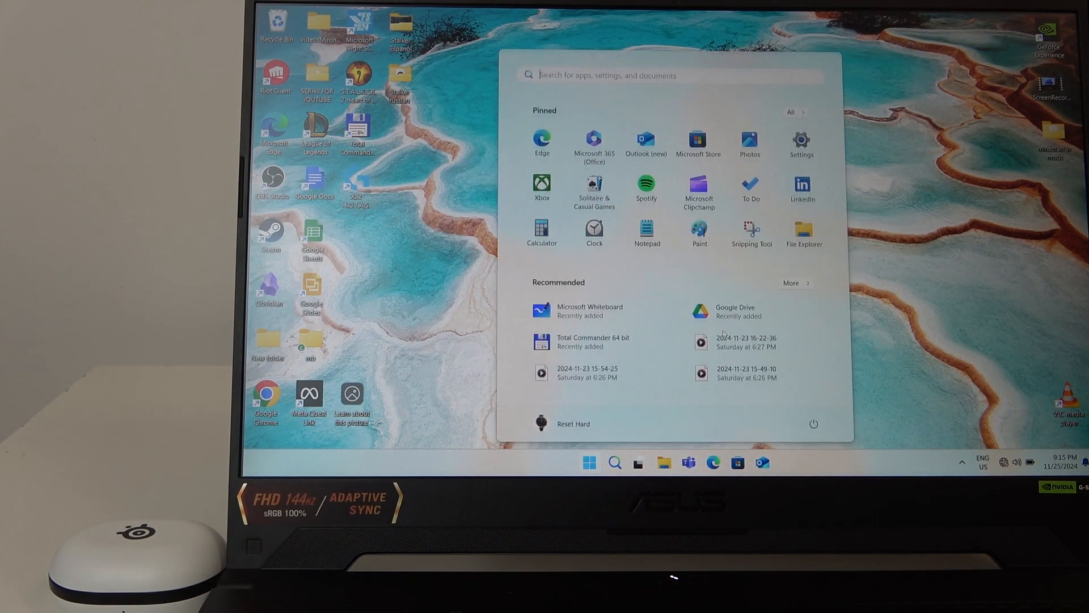
text(blue)
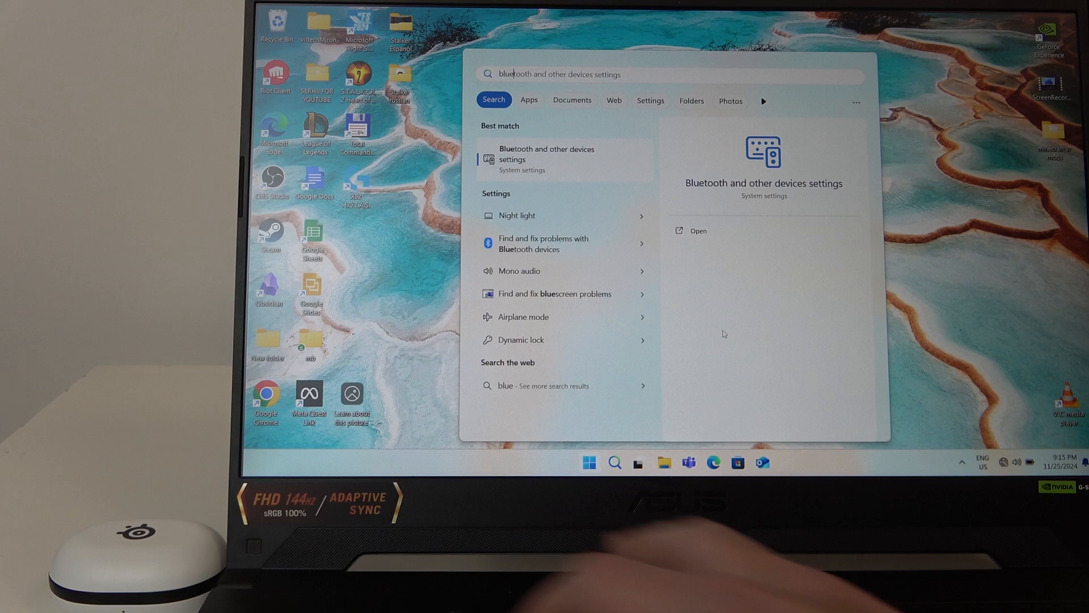
key(Return)
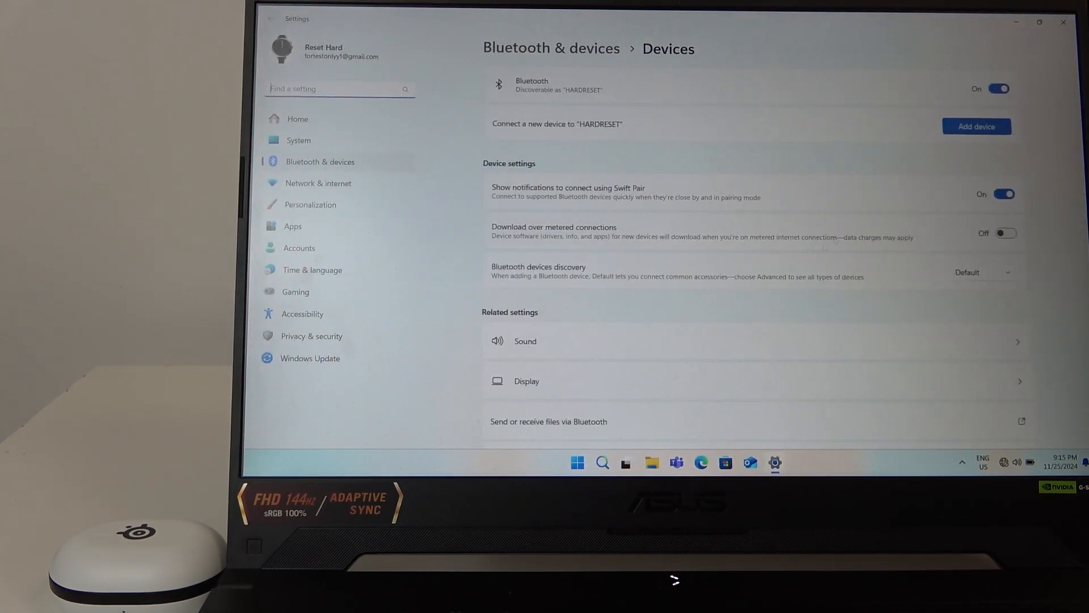
click(976, 126)
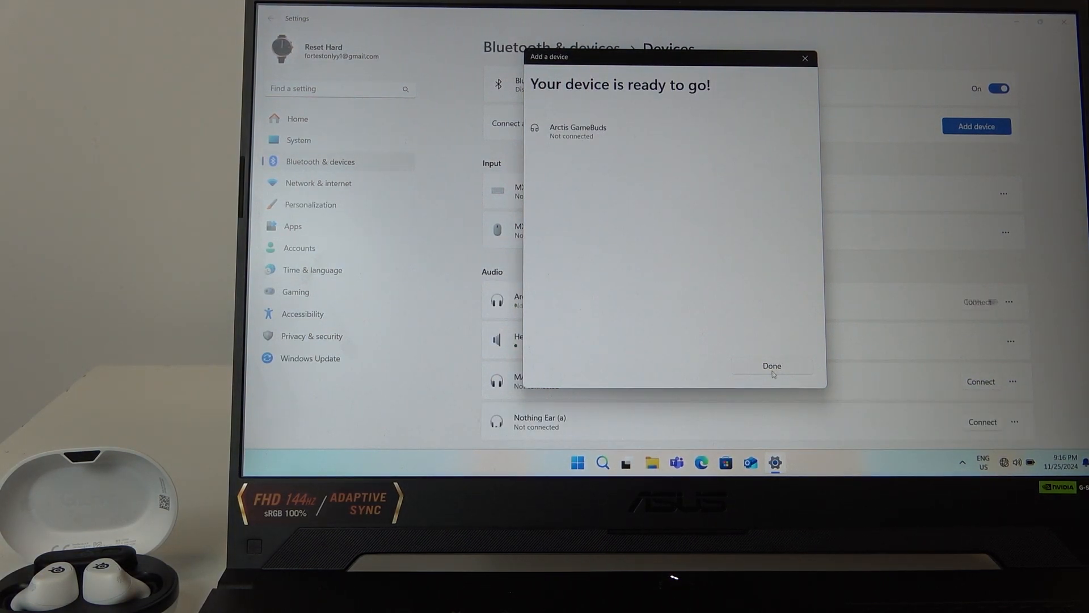
Step: Confirm Done so Arctis GameBuds appears under Audio on the Devices page
click(773, 367)
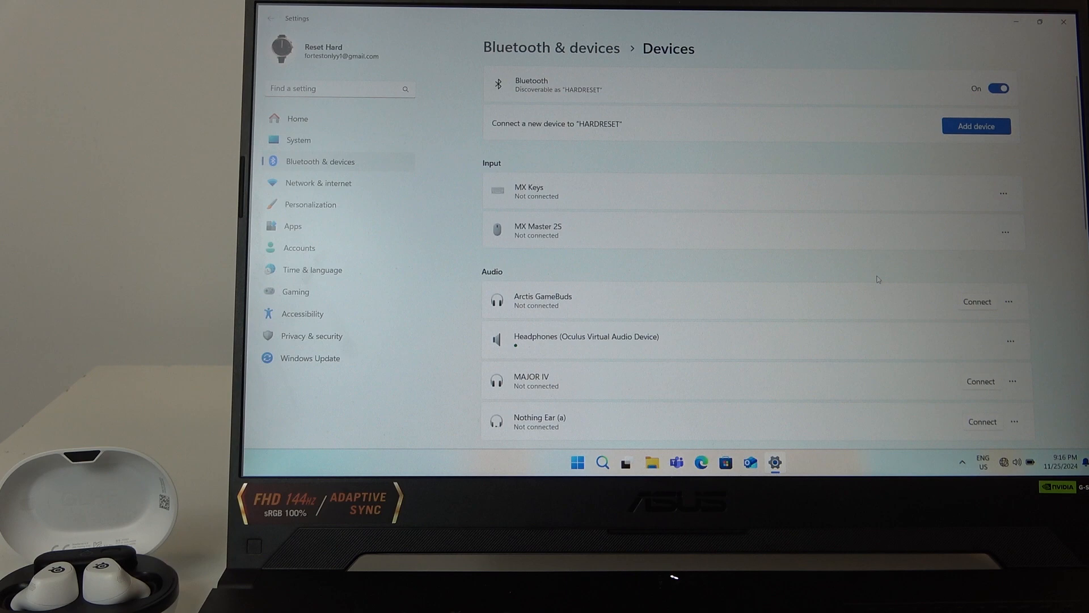